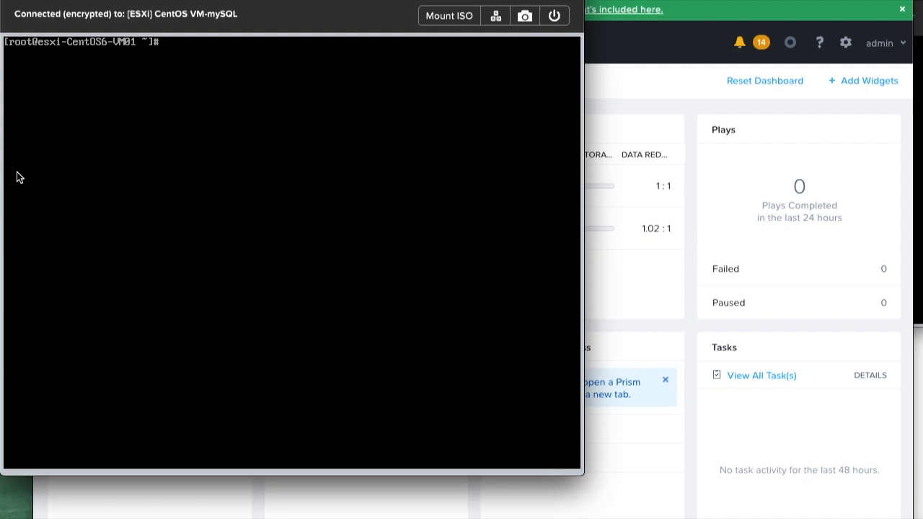
- List the CentOS VM's block devices with lsblk and its file system usage with df -h, clearing the console when done
{"action": "type", "text": "lsblk"}
{"action": "key", "text": "Return"}
{"action": "type", "text": "j"}
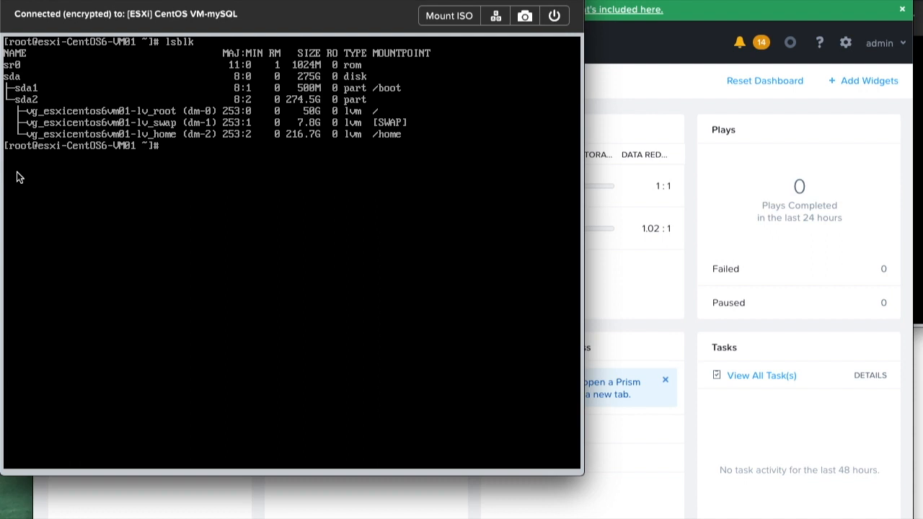
{"action": "type", "text": "df -h"}
{"action": "key", "text": "Return"}
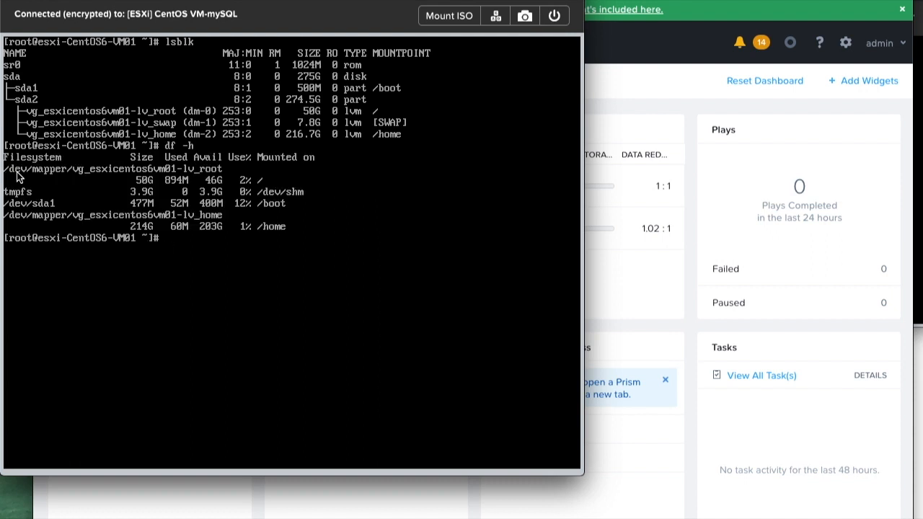
{"action": "type", "text": "clear"}
{"action": "key", "text": "Return"}
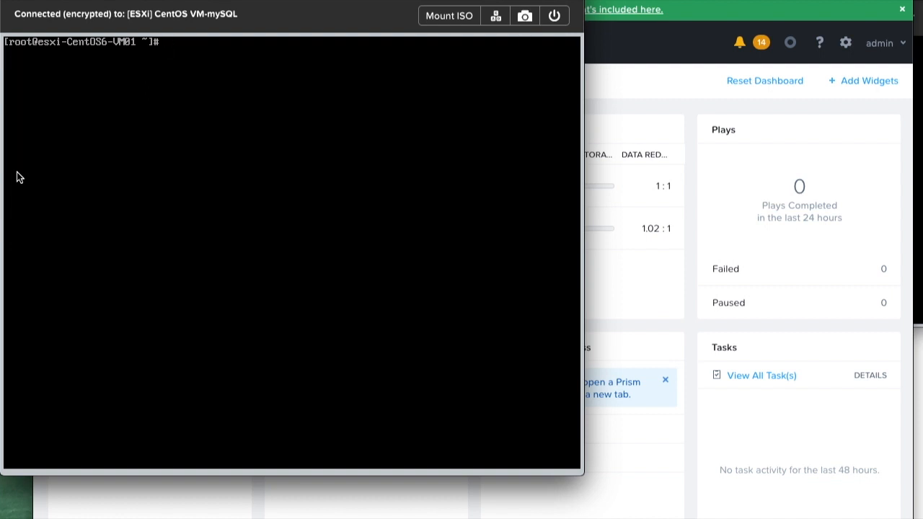
- Switch to Prism Central, launch Prism Element for cluster RTP-POC075, and open its volume group table under Storage
{"action": "left_click", "coordinate": [693, 257]}
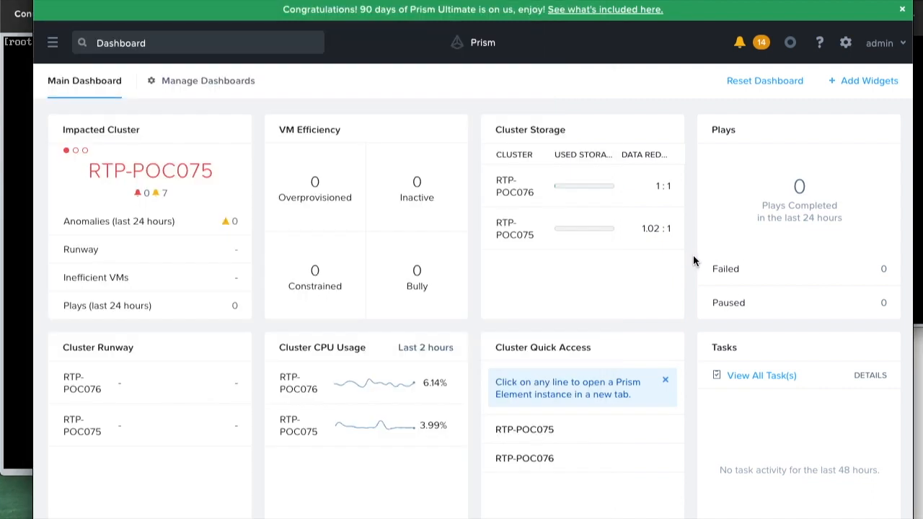
{"action": "left_click", "coordinate": [534, 430]}
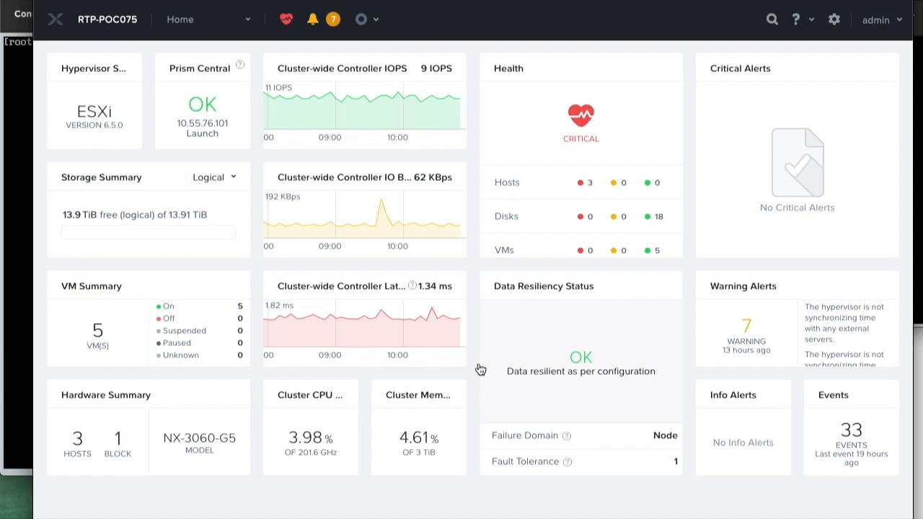
{"action": "left_click", "coordinate": [236, 27]}
{"action": "left_click", "coordinate": [186, 122]}
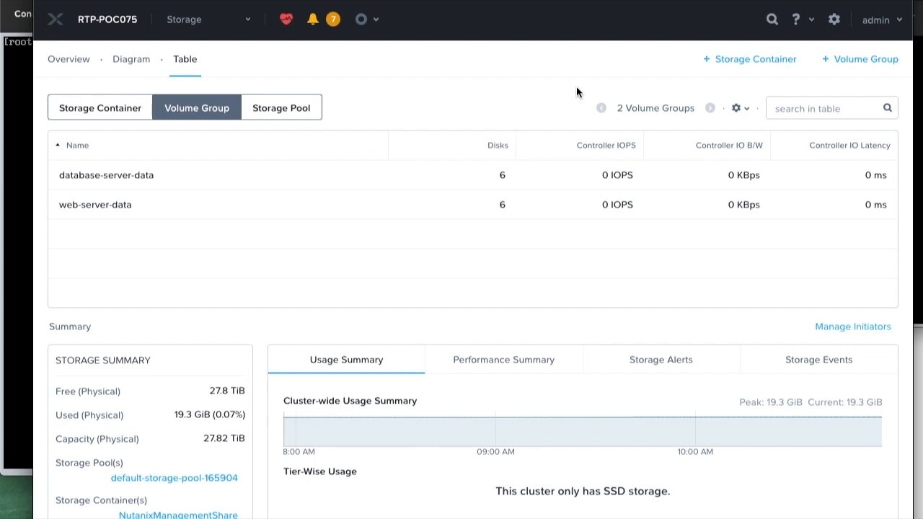
- Start a new volume group on the cluster and name it test-data-store
{"action": "left_click", "coordinate": [867, 61]}
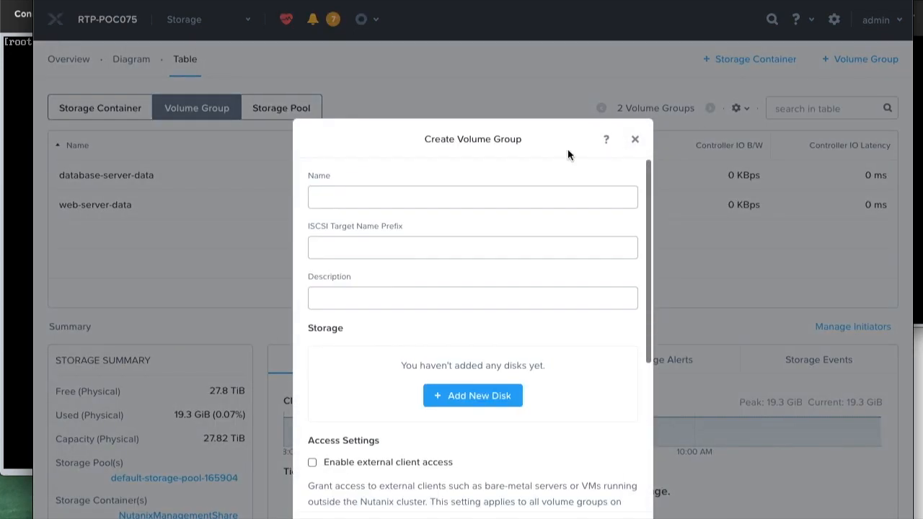
{"action": "left_click", "coordinate": [413, 199]}
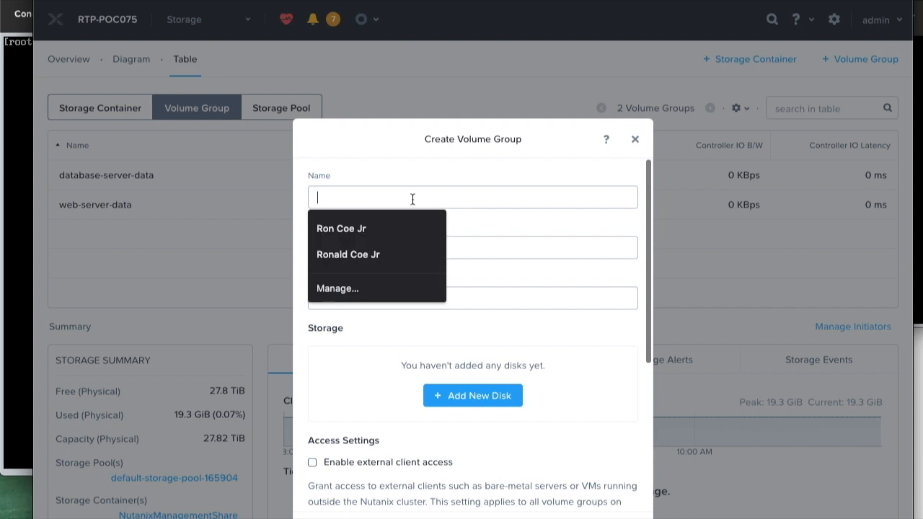
{"action": "type", "text": "test-da"}
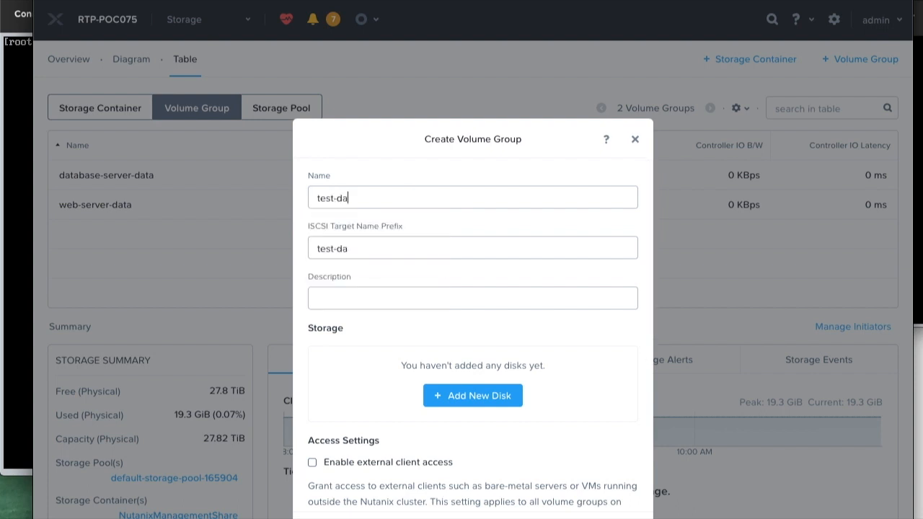
{"action": "type", "text": "ta-store"}
- Add a first 200 GiB disk to the volume group from storage container default-container-165904
{"action": "left_click", "coordinate": [473, 396]}
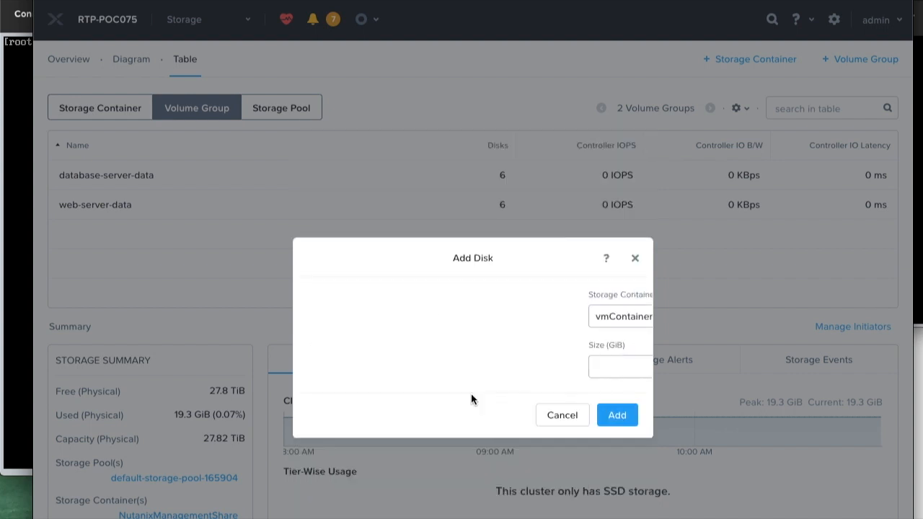
{"action": "left_click", "coordinate": [540, 323]}
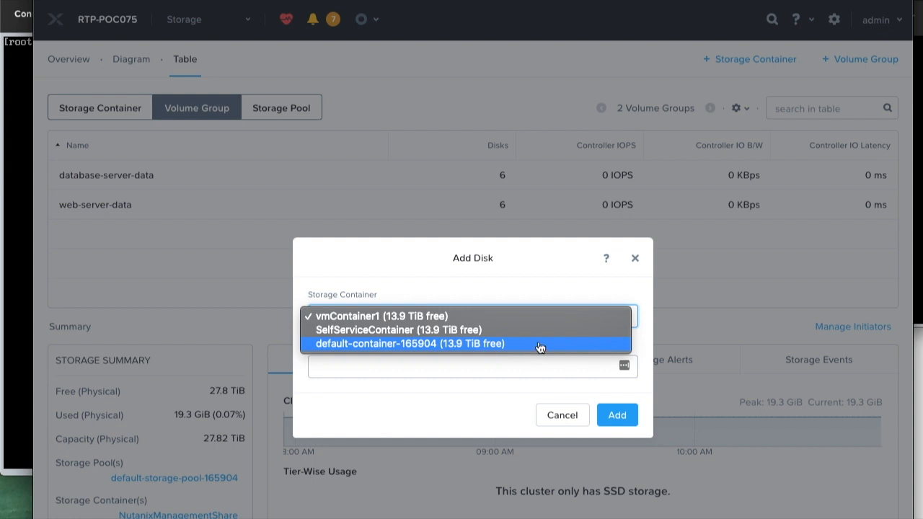
{"action": "left_click", "coordinate": [541, 347]}
{"action": "left_click", "coordinate": [539, 364]}
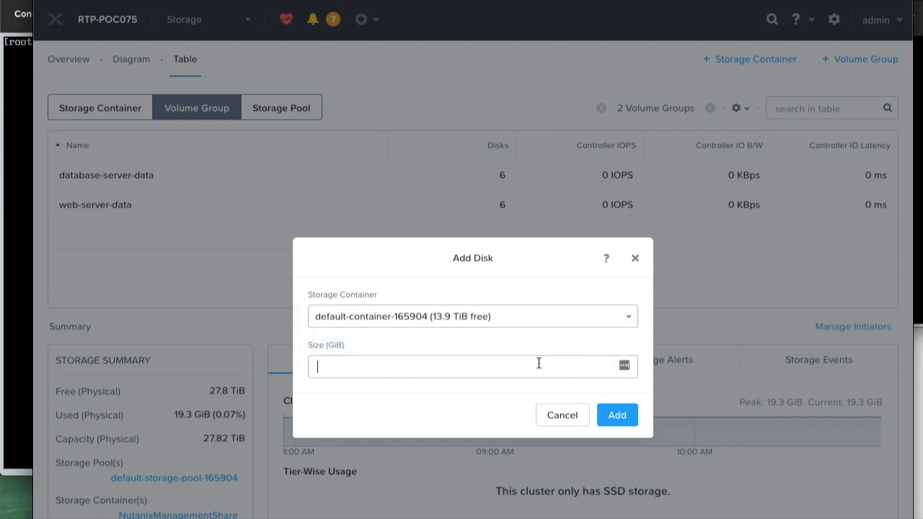
{"action": "type", "text": "2000"}
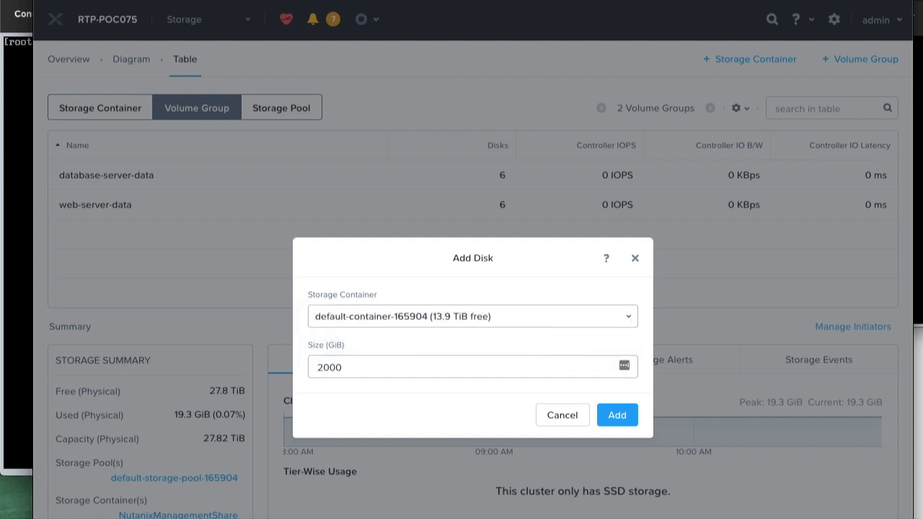
{"action": "key", "text": "BackSpace"}
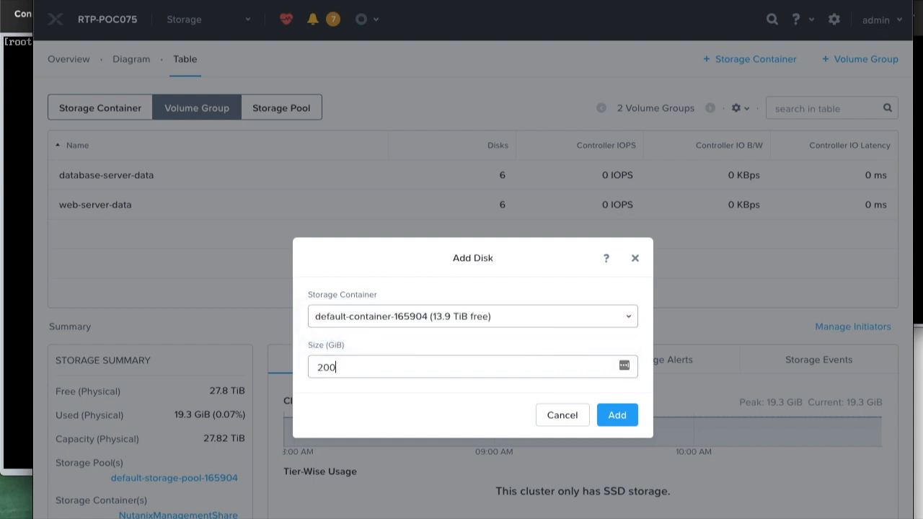
{"action": "left_click", "coordinate": [618, 416]}
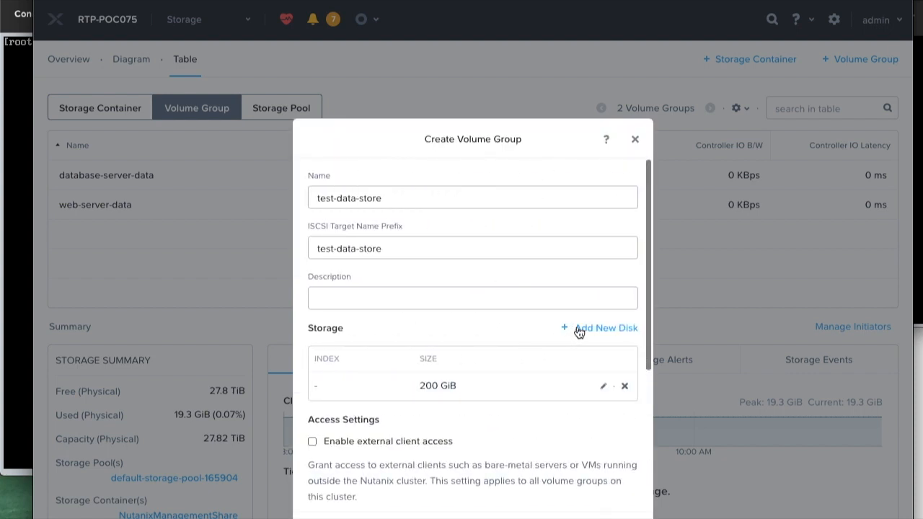
- Add a second 200 GiB disk to the volume group, also from default-container-165904
{"action": "left_click", "coordinate": [579, 331]}
{"action": "left_click", "coordinate": [472, 319]}
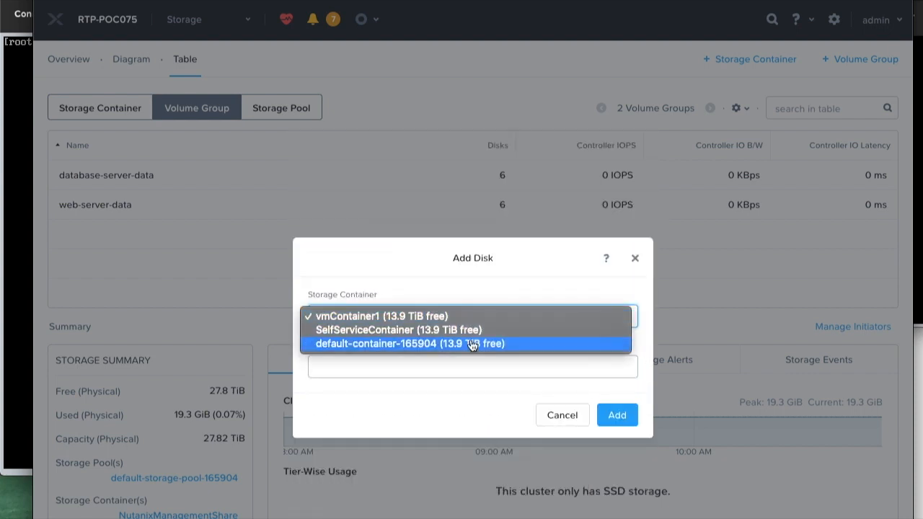
{"action": "left_click", "coordinate": [473, 344]}
{"action": "left_click", "coordinate": [459, 367]}
{"action": "type", "text": "200"}
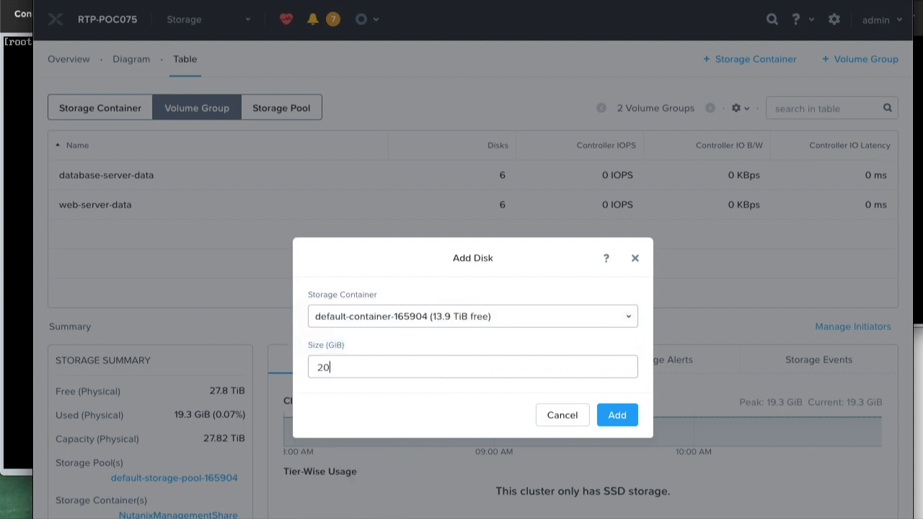
{"action": "left_click", "coordinate": [618, 422]}
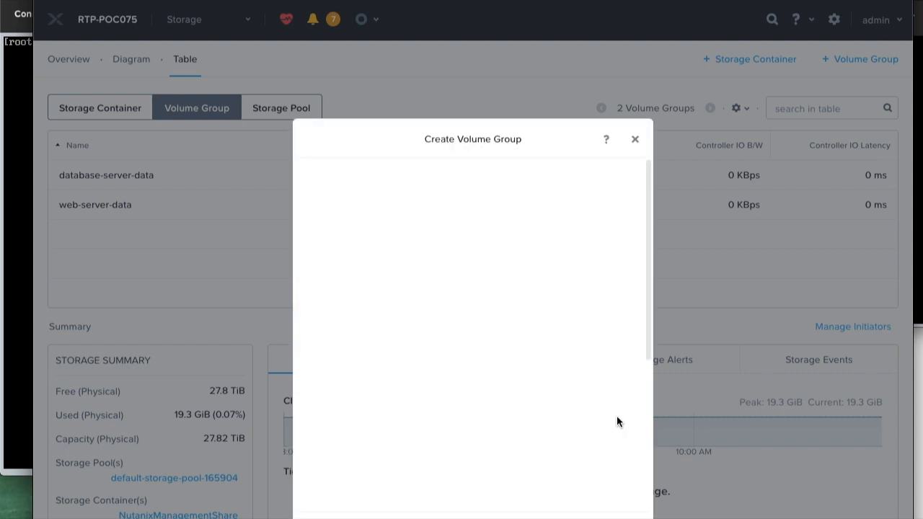
- Add a third 200 GiB disk from default-container-165904 to the new volume group
{"action": "left_click", "coordinate": [592, 329]}
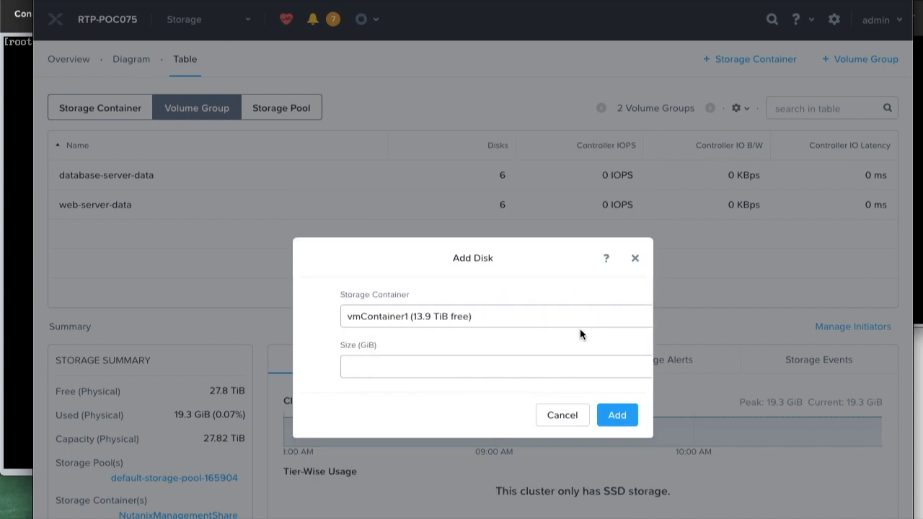
{"action": "left_click", "coordinate": [461, 317]}
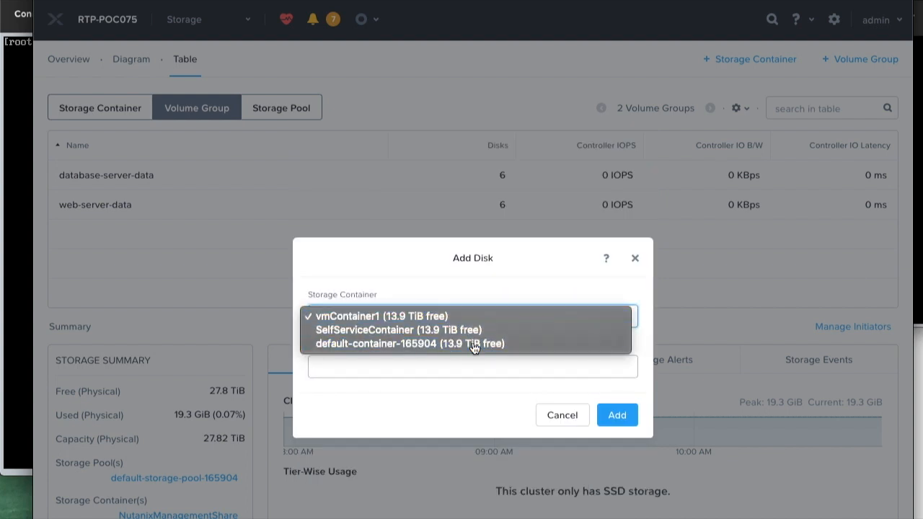
{"action": "left_click", "coordinate": [472, 344]}
{"action": "left_click", "coordinate": [443, 365]}
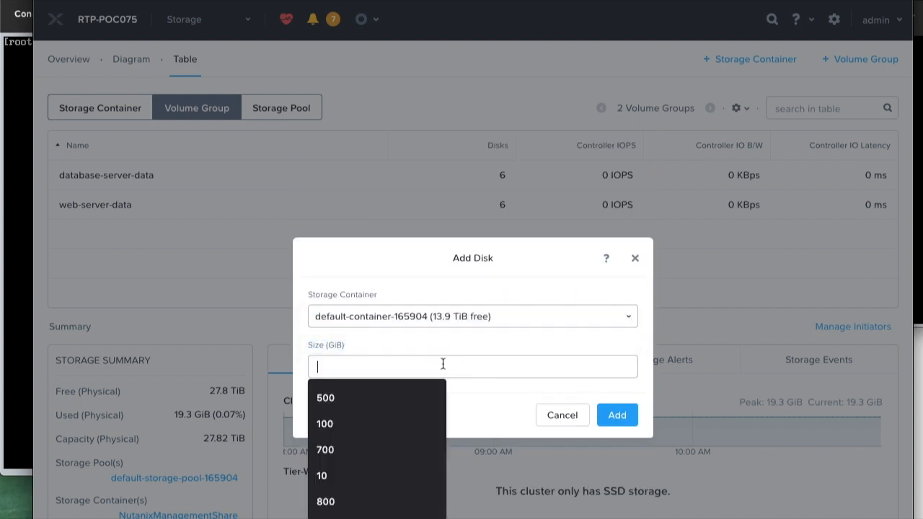
{"action": "type", "text": "200"}
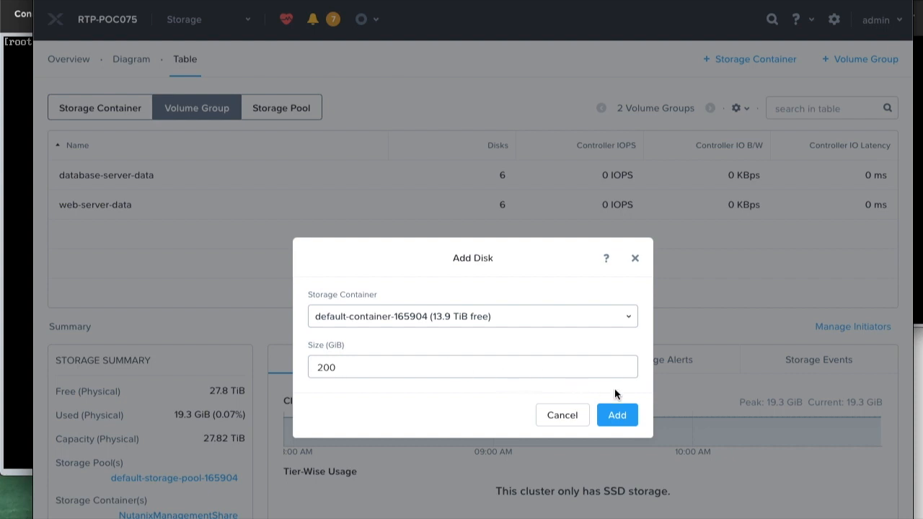
{"action": "left_click", "coordinate": [624, 418]}
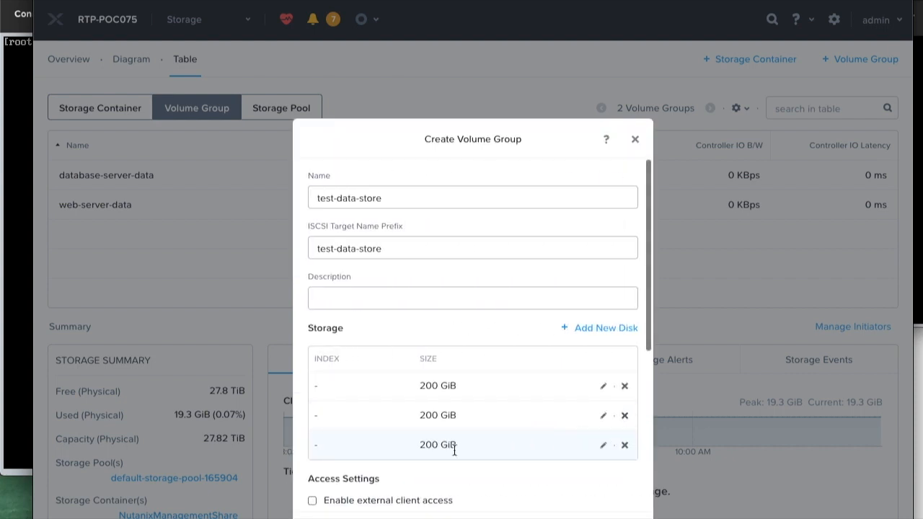
- Enable external client access for the test-data-store volume group and save it
{"action": "scroll", "coordinate": [454, 451], "scroll_direction": "down", "scroll_amount": 2}
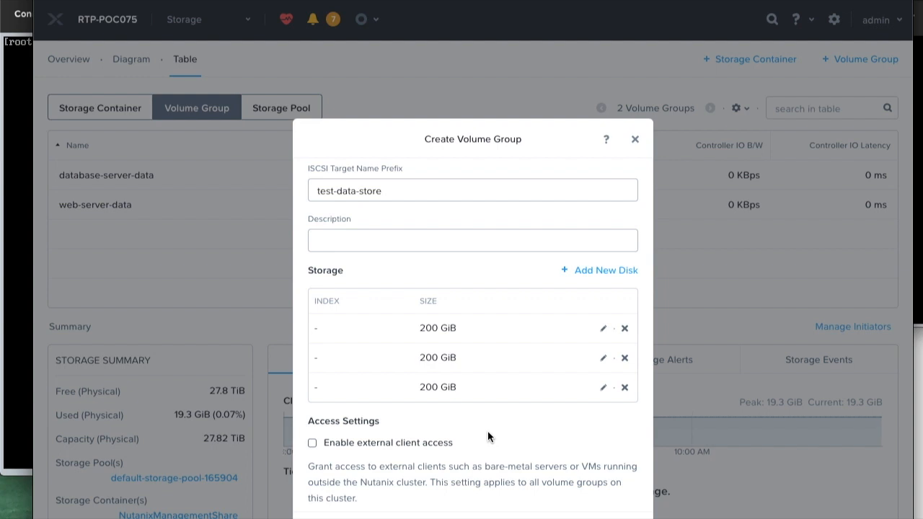
{"action": "scroll", "coordinate": [487, 431], "scroll_direction": "down", "scroll_amount": 2}
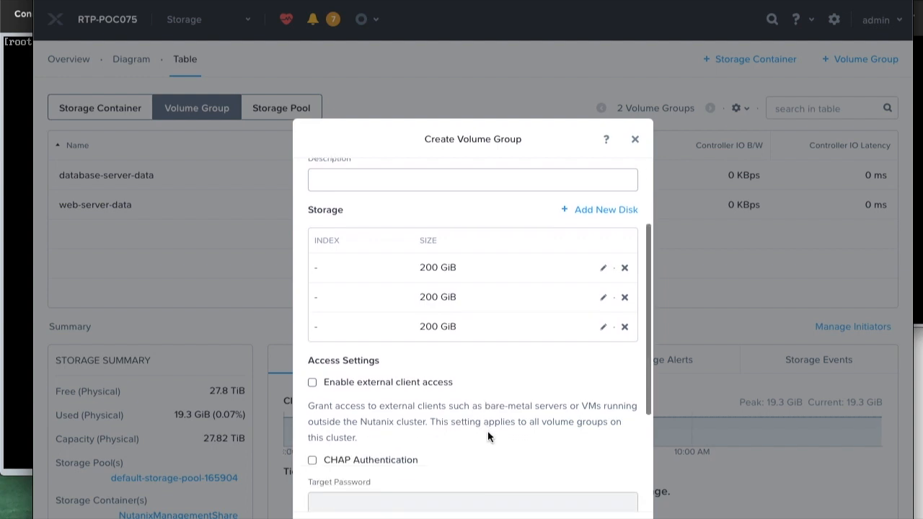
{"action": "left_click", "coordinate": [313, 382]}
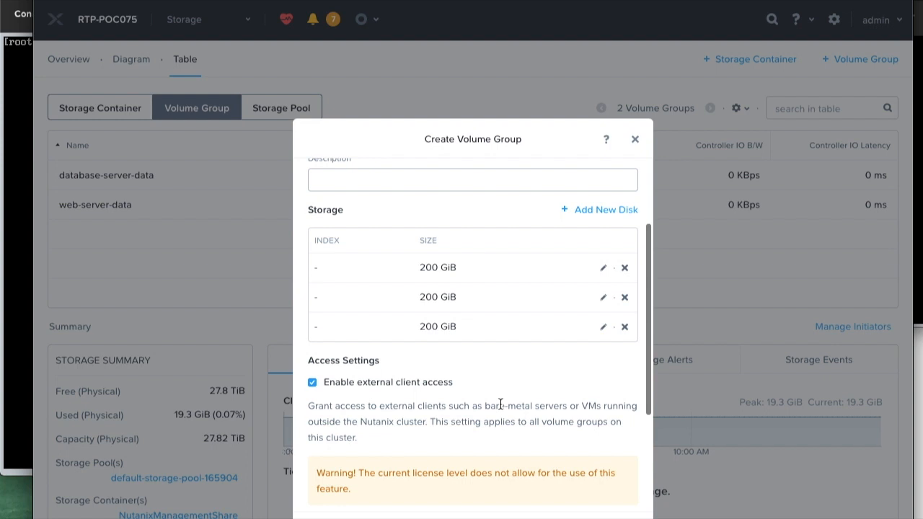
{"action": "scroll", "coordinate": [499, 405], "scroll_direction": "down", "scroll_amount": 3}
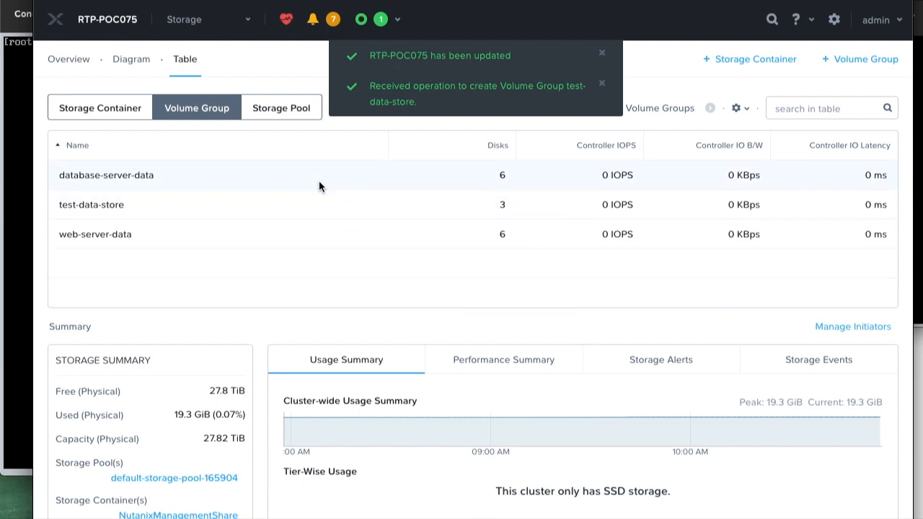
- Open the database-server-data volume group for updating and start a new iSCSI client entry with the partial address 10.55
{"action": "left_click", "coordinate": [263, 175]}
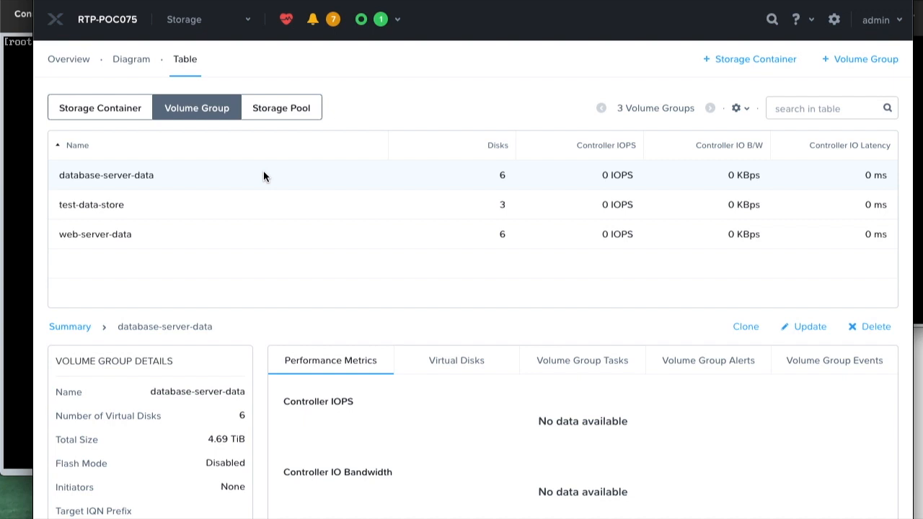
{"action": "left_click", "coordinate": [19, 198]}
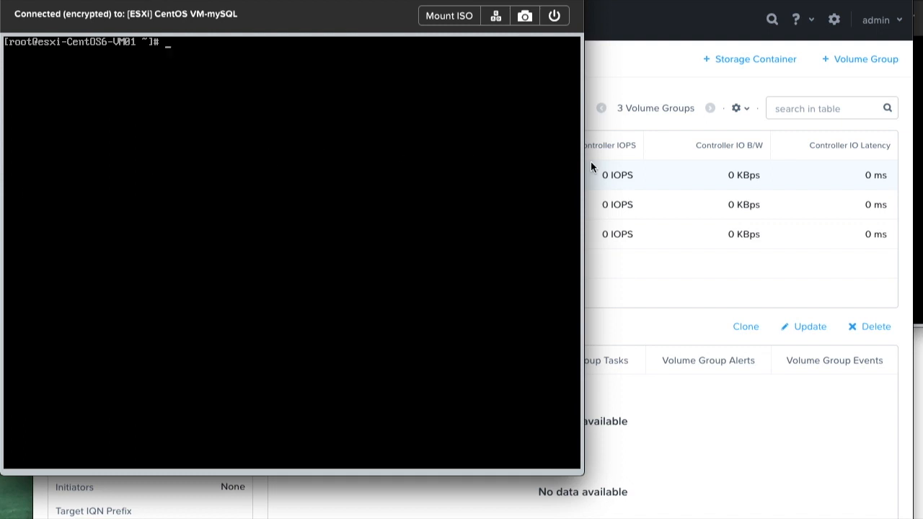
{"action": "left_click", "coordinate": [637, 175]}
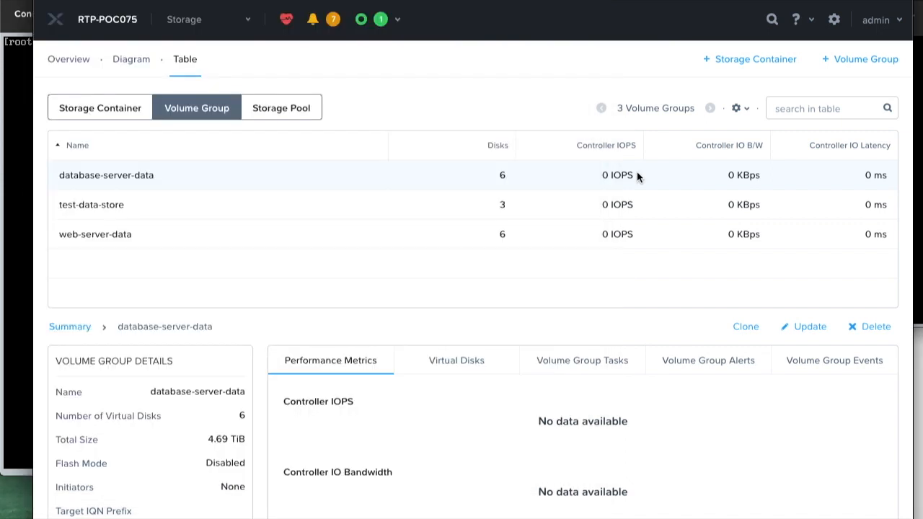
{"action": "left_click", "coordinate": [808, 329]}
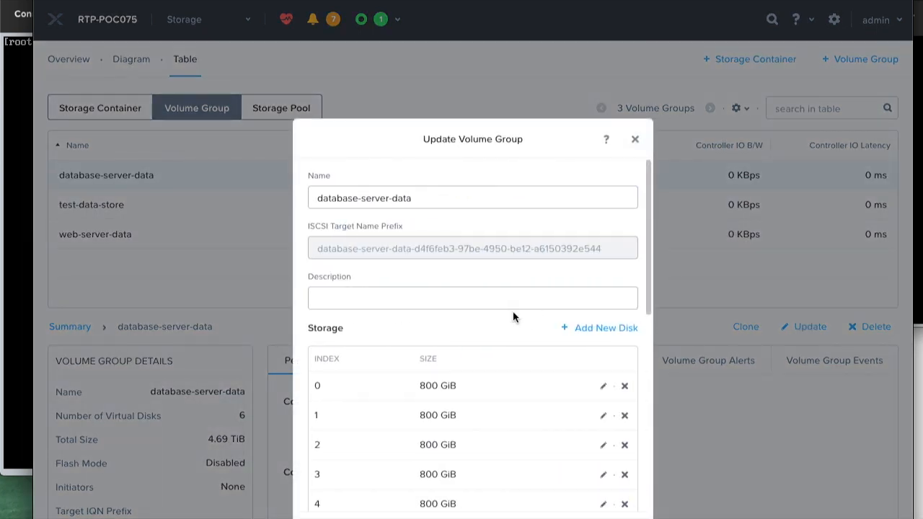
{"action": "scroll", "coordinate": [441, 322], "scroll_direction": "down", "scroll_amount": 3}
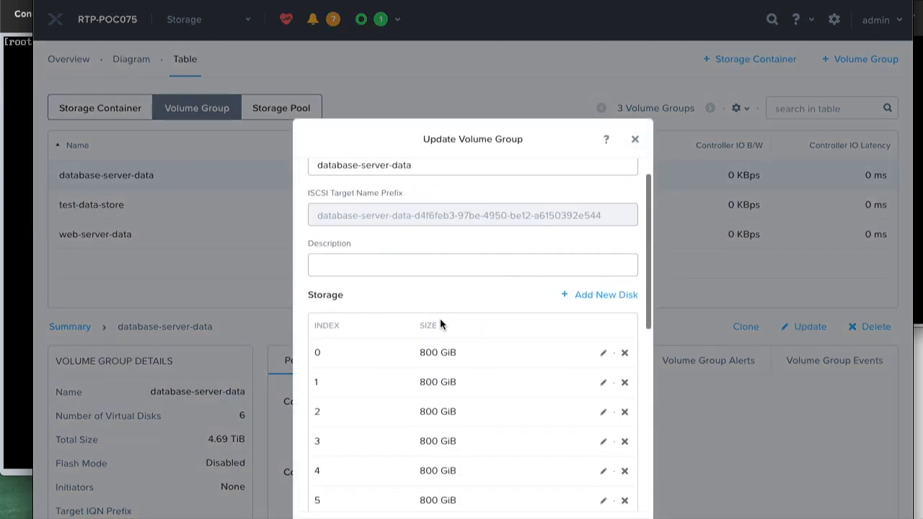
{"action": "scroll", "coordinate": [440, 324], "scroll_direction": "up", "scroll_amount": 1}
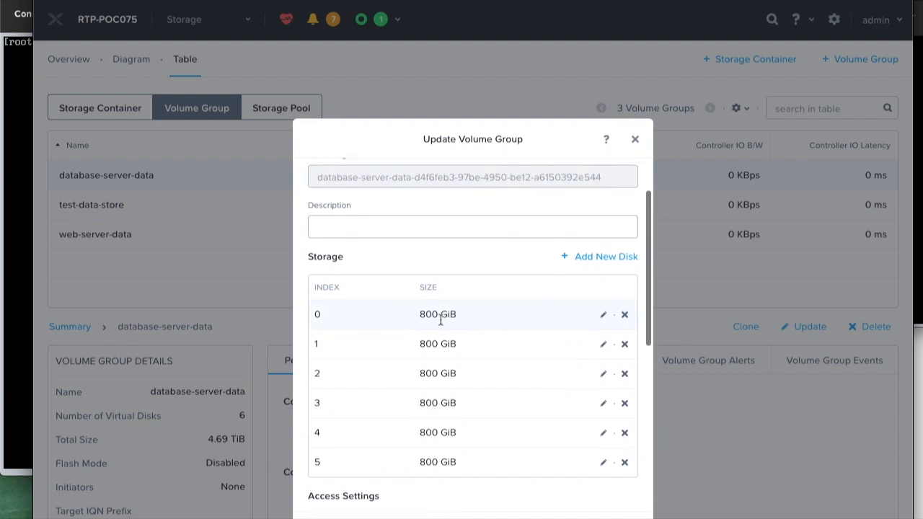
{"action": "scroll", "coordinate": [441, 324], "scroll_direction": "down", "scroll_amount": 1}
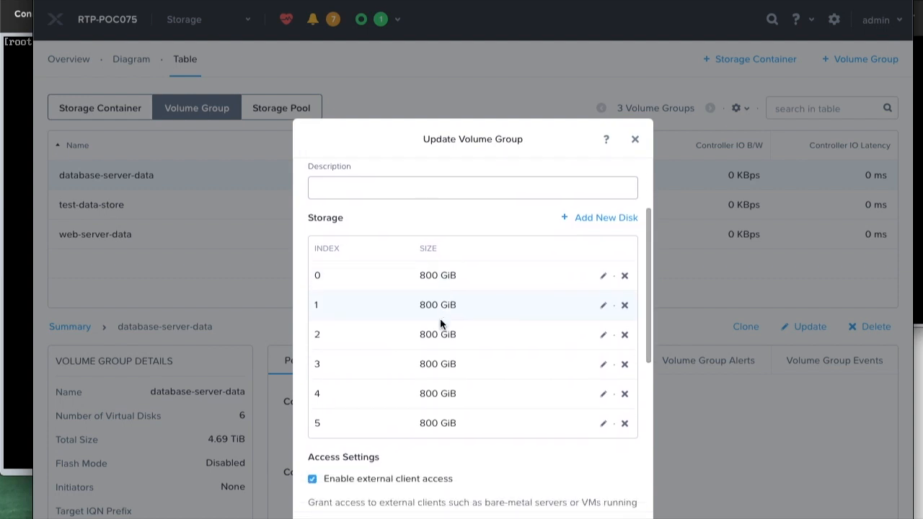
{"action": "scroll", "coordinate": [440, 319], "scroll_direction": "down", "scroll_amount": 5}
{"action": "scroll", "coordinate": [440, 325], "scroll_direction": "down", "scroll_amount": 3}
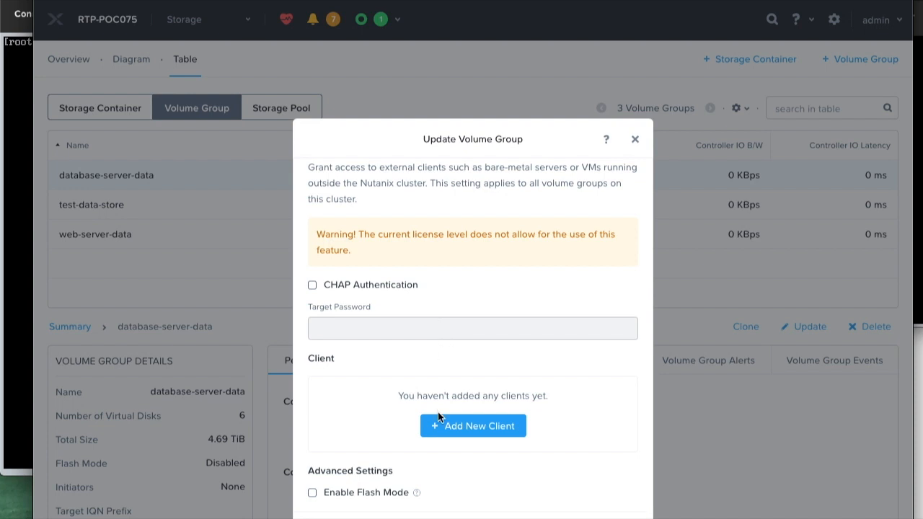
{"action": "left_click", "coordinate": [480, 430]}
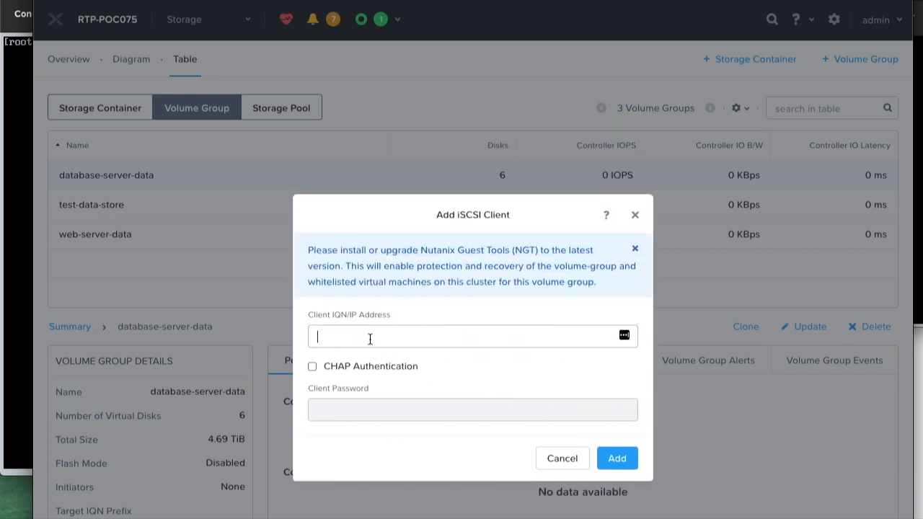
{"action": "type", "text": "10.55."}
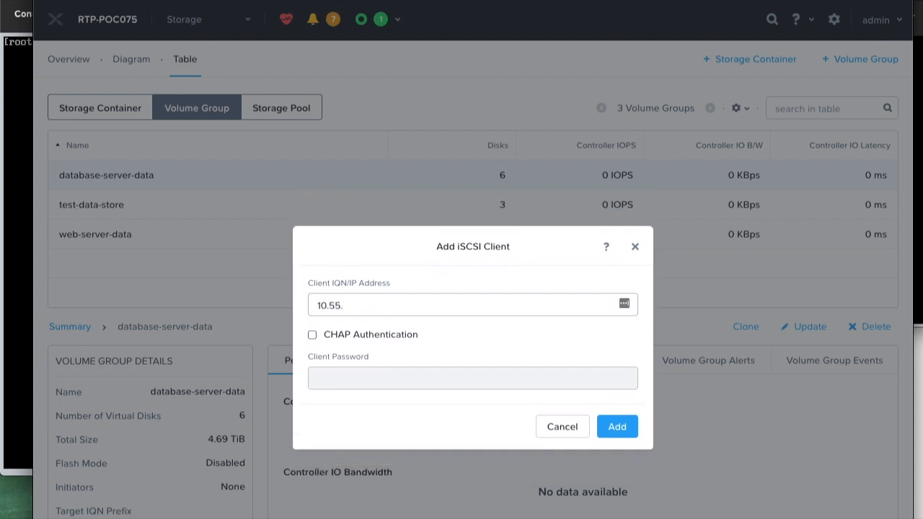
- Switch to the CentOS VM console, look up the VM's IP address with ifconfig, and clear the screen
{"action": "left_click", "coordinate": [23, 312]}
{"action": "type", "text": "ip"}
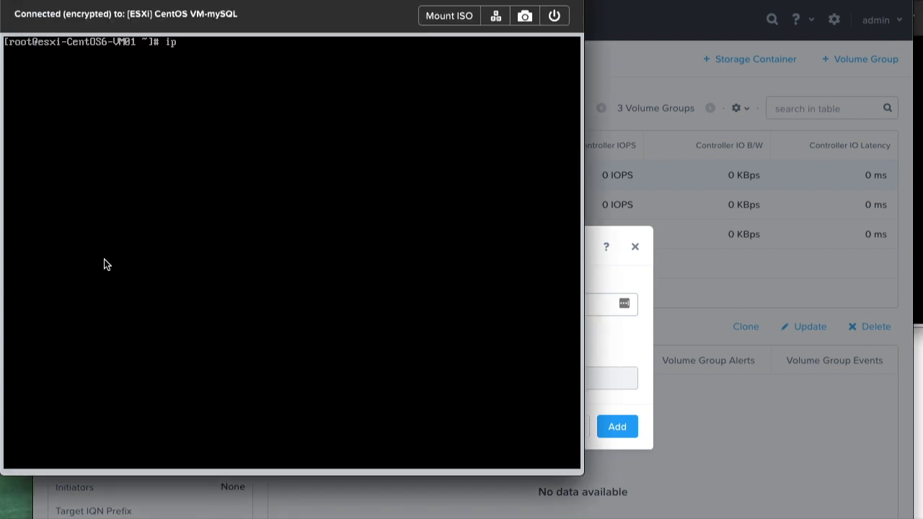
{"action": "key", "text": "BackSpace"}
{"action": "type", "text": "fconfig"}
{"action": "key", "text": "Return"}
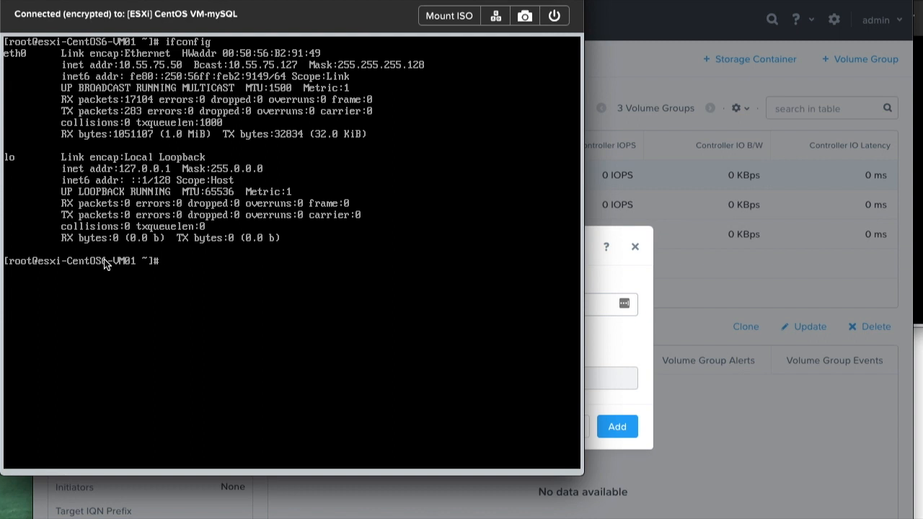
{"action": "type", "text": "clear"}
{"action": "key", "text": "Return"}
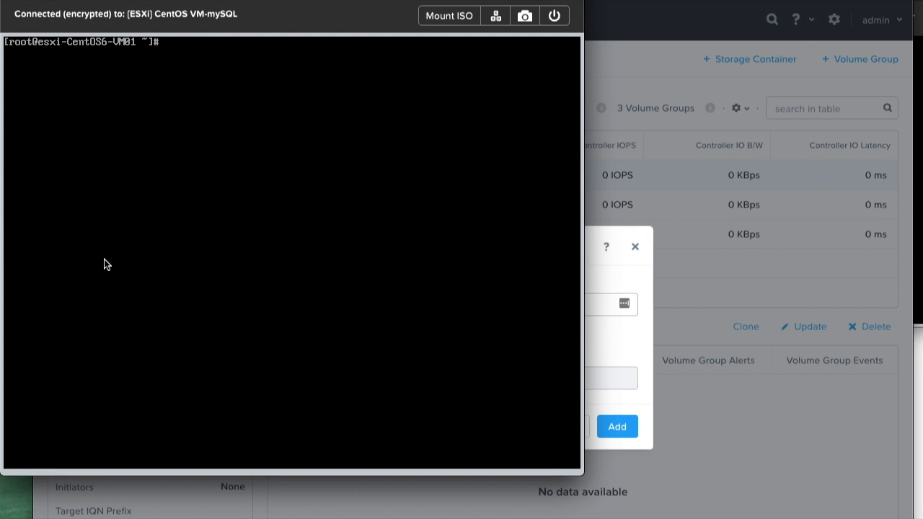
- Back in Prism, complete the iSCSI client address as 10.55.75.50, add the client, and save the volume group
{"action": "left_click", "coordinate": [618, 249]}
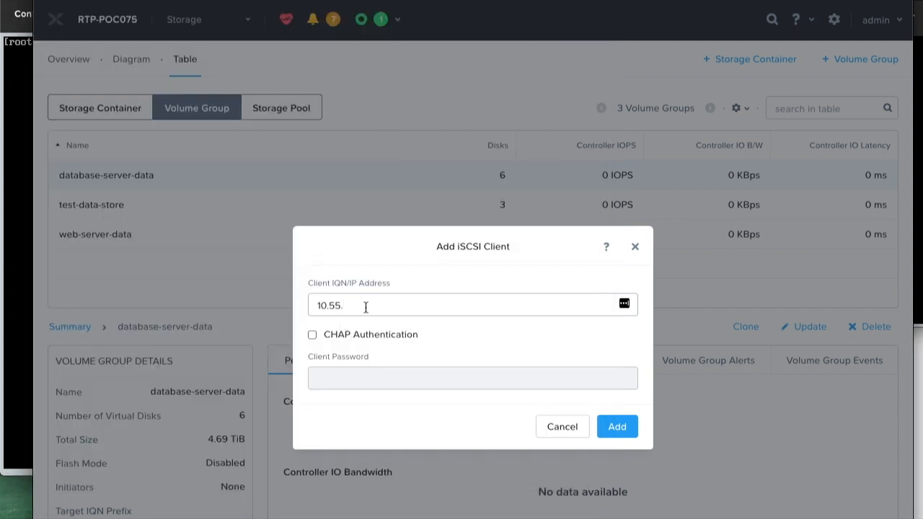
{"action": "type", "text": "75.50"}
{"action": "left_click", "coordinate": [622, 427]}
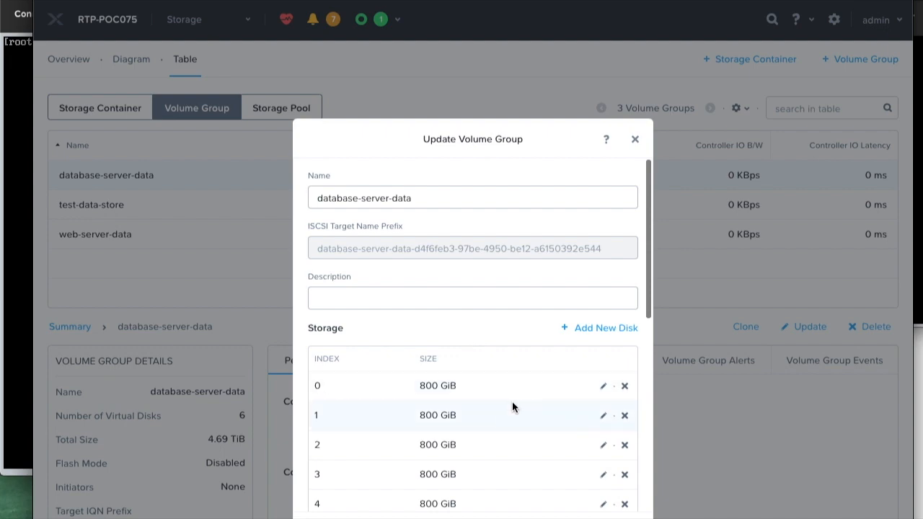
{"action": "left_click", "coordinate": [621, 518]}
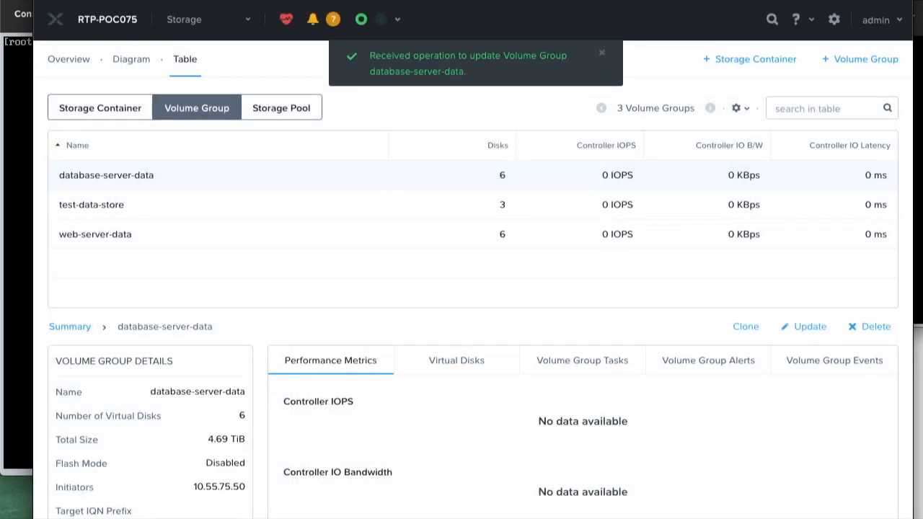
- In the CentOS VM console, write the command "iscsciadm -m discovery -t st -p 10.55.75.38" without running it
{"action": "left_click", "coordinate": [27, 200]}
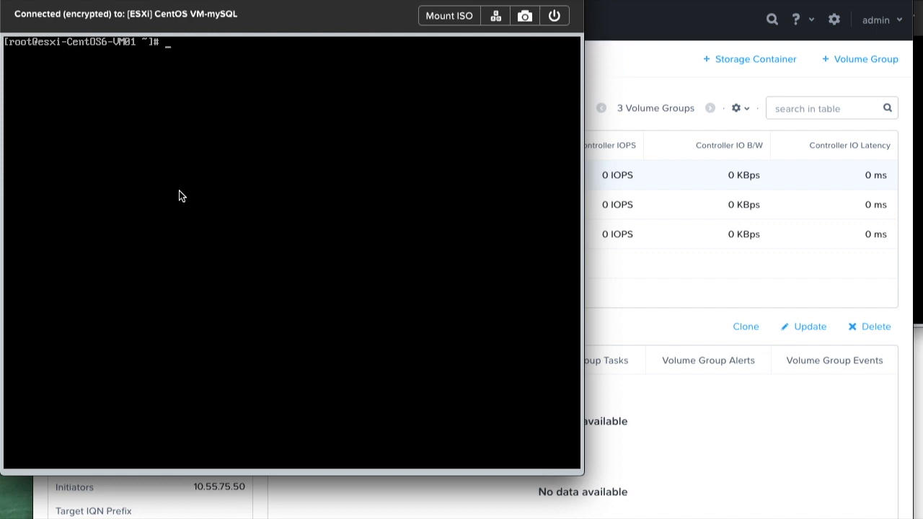
{"action": "type", "text": "iscsciadm -m dis"}
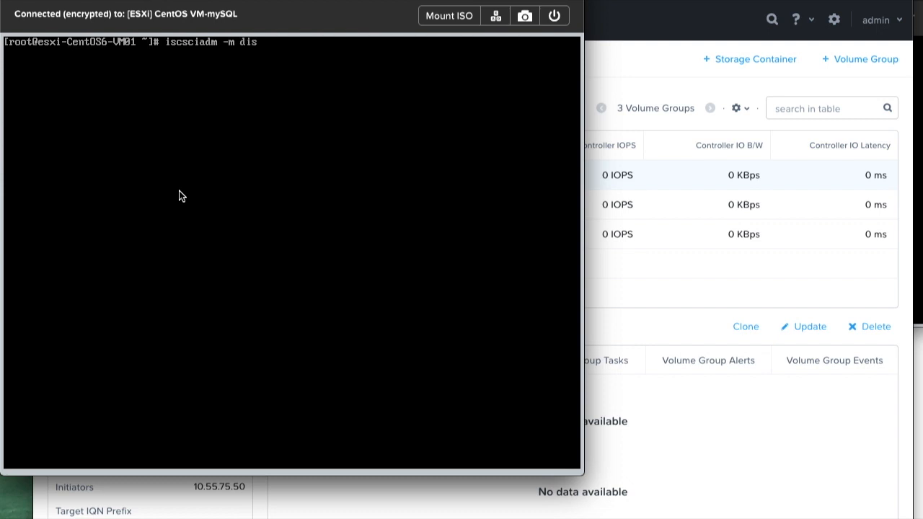
{"action": "type", "text": "covery -t st -p"}
{"action": "type", "text": "10.55"}
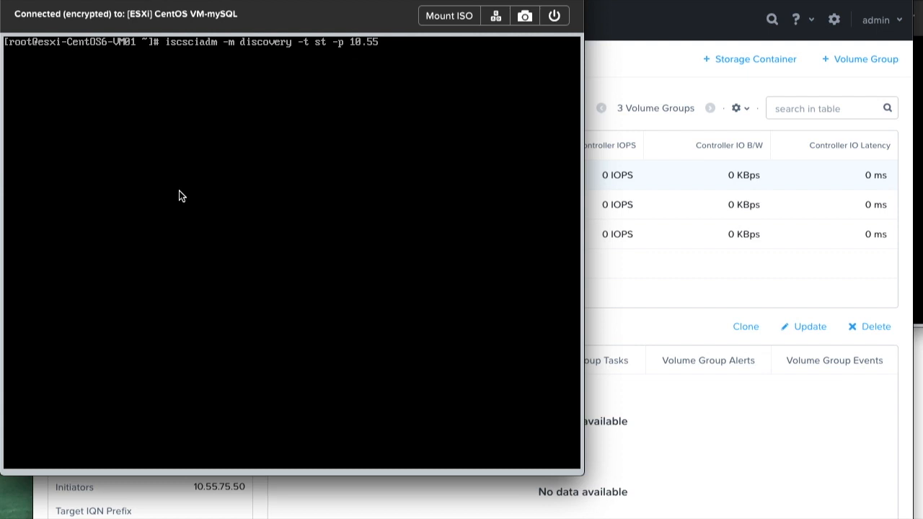
{"action": "type", "text": ".75.38"}
- Check the iSCSI Data Services IP in Prism's cluster details settings and return to the home dashboard
{"action": "left_click", "coordinate": [675, 288]}
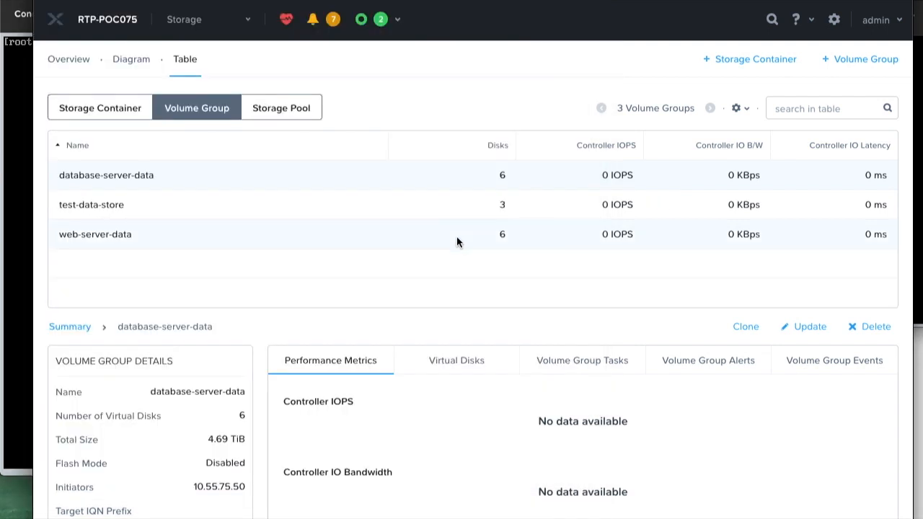
{"action": "left_click", "coordinate": [200, 25]}
{"action": "left_click", "coordinate": [186, 306]}
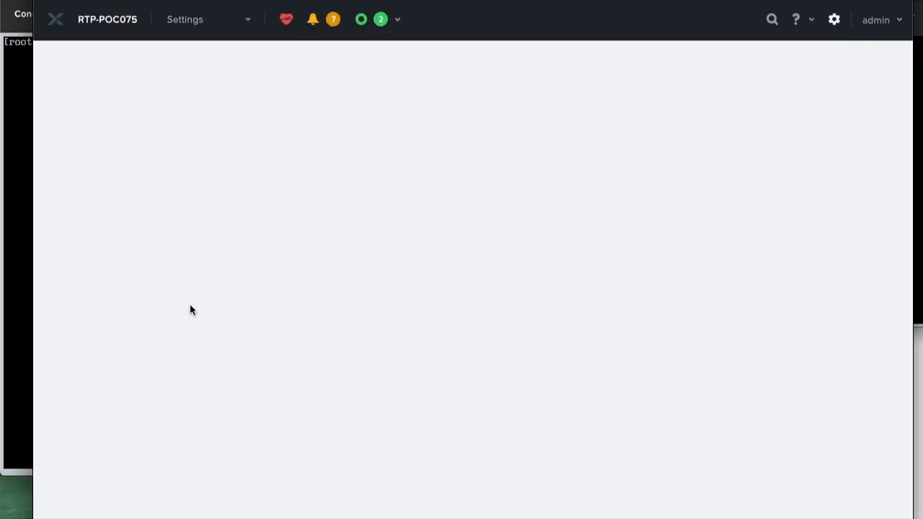
{"action": "left_click", "coordinate": [96, 146]}
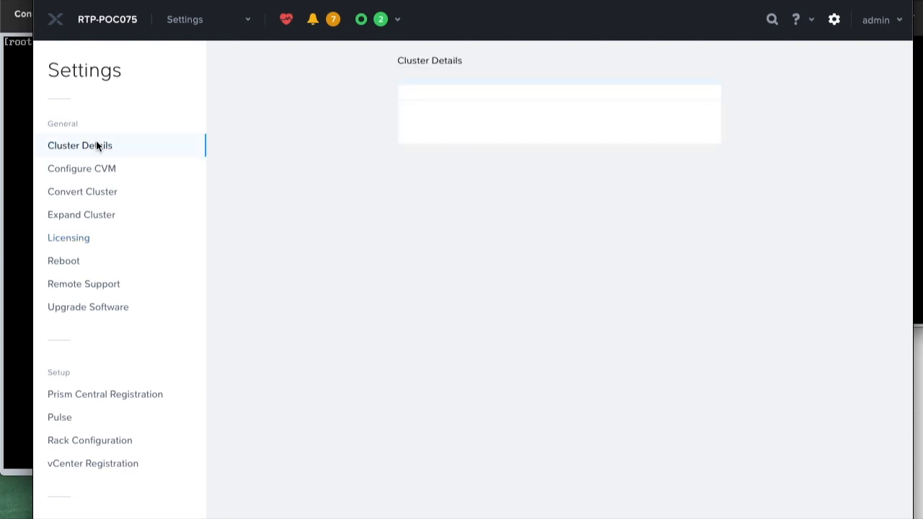
{"action": "scroll", "coordinate": [418, 337], "scroll_direction": "down", "scroll_amount": 2}
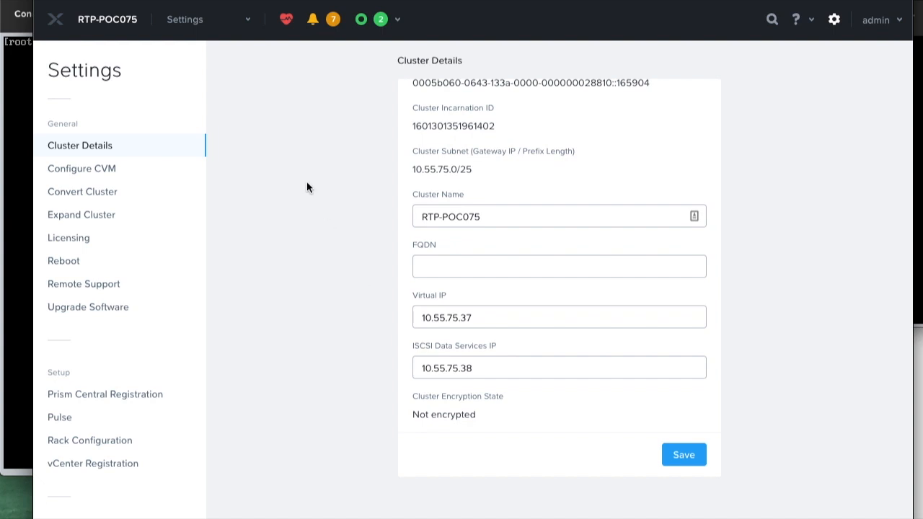
{"action": "left_click", "coordinate": [189, 23]}
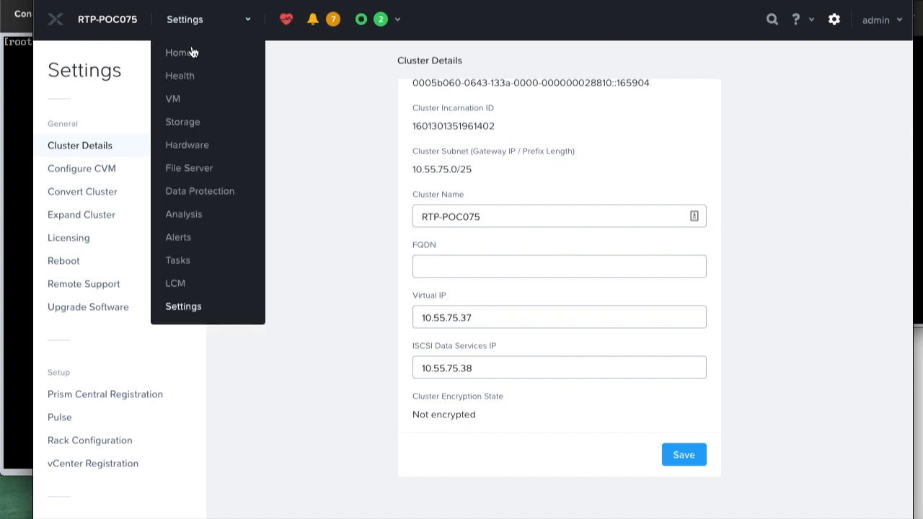
{"action": "left_click", "coordinate": [189, 50]}
- Return to the CentOS VM console, append -l to the pending discovery command, and try to run it
{"action": "left_click", "coordinate": [19, 110]}
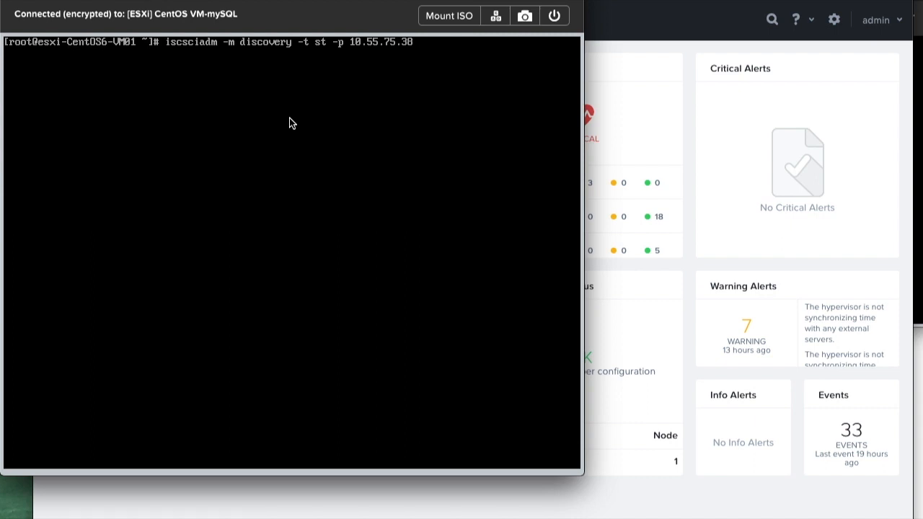
{"action": "type", "text": "-l"}
{"action": "key", "text": "Return"}
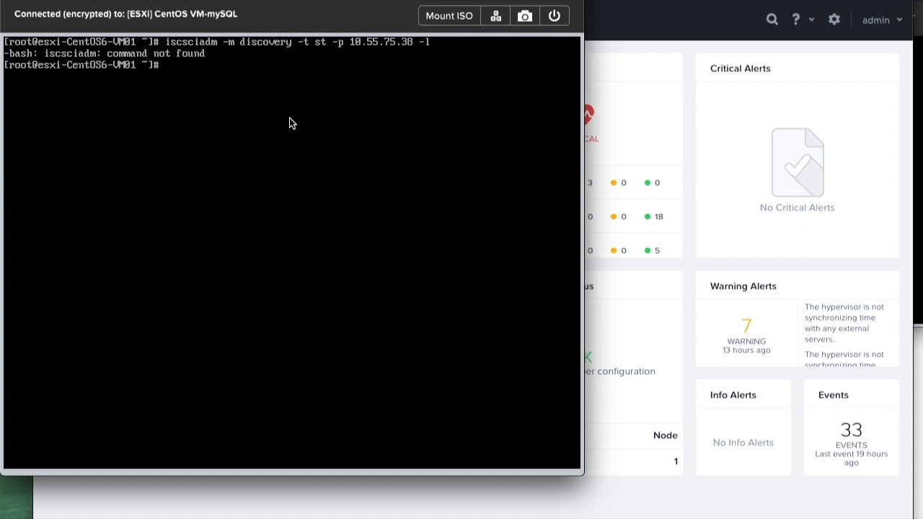
- Correct the command name to iscsiadm and rerun the discovery with login against 10.55.75.38
{"action": "key", "text": "Up"}
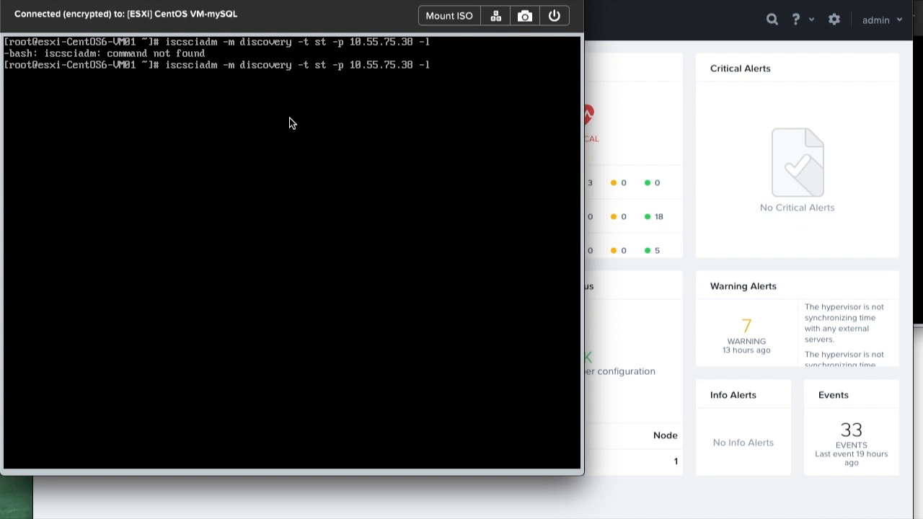
{"action": "key", "text": "BackSpace"}
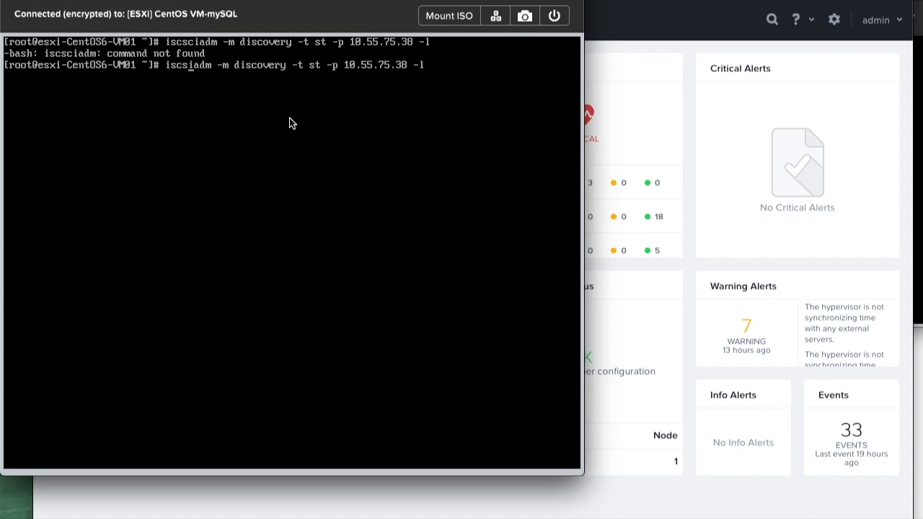
{"action": "key", "text": "Return"}
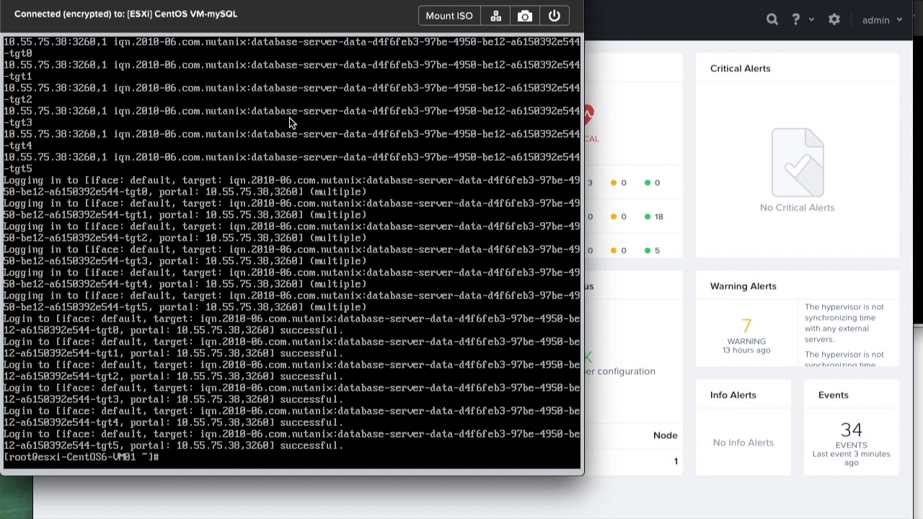
- Clear the console and list the VM's block devices with lsblk
{"action": "type", "text": "clear"}
{"action": "key", "text": "Return"}
{"action": "type", "text": "ls"}
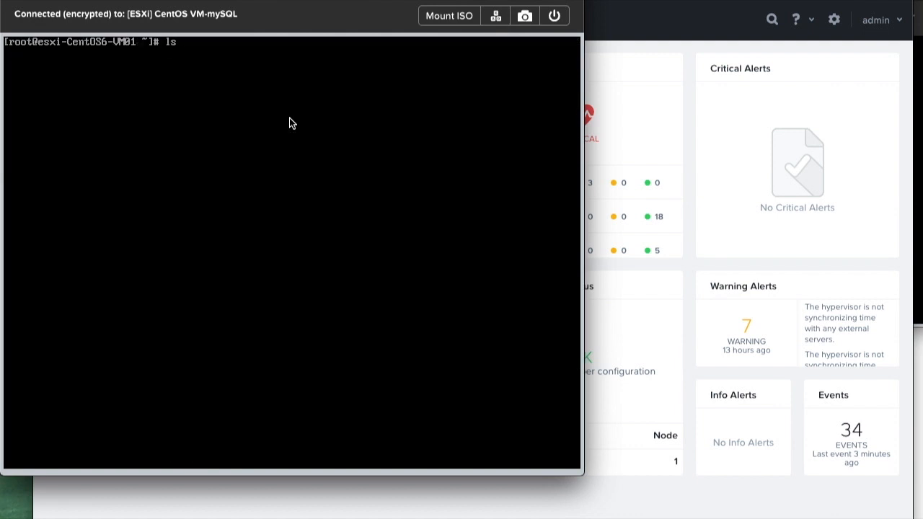
{"action": "type", "text": "blk"}
{"action": "key", "text": "Return"}
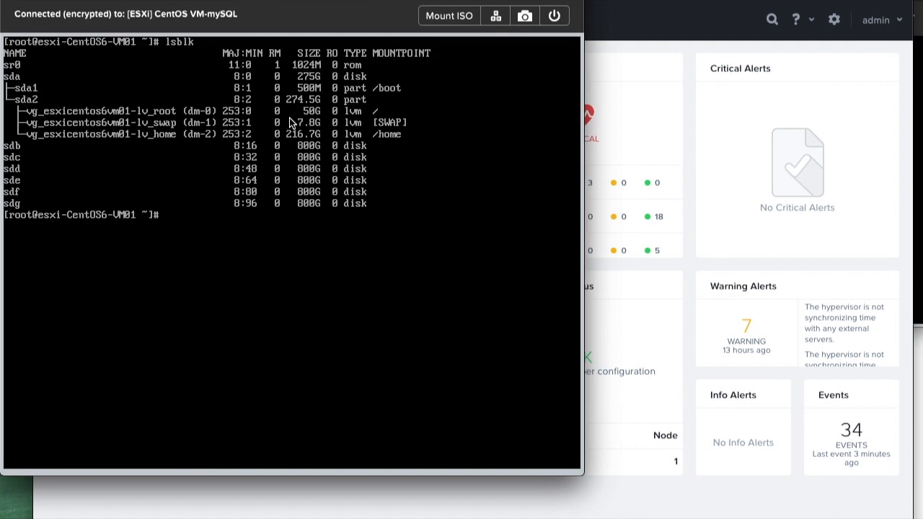